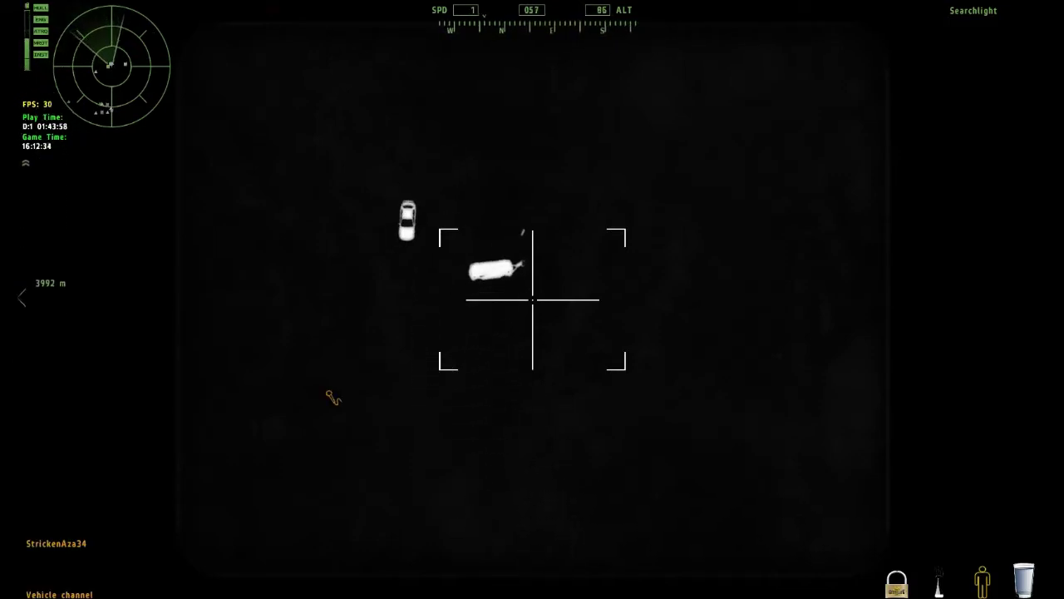
pyautogui.press('n')
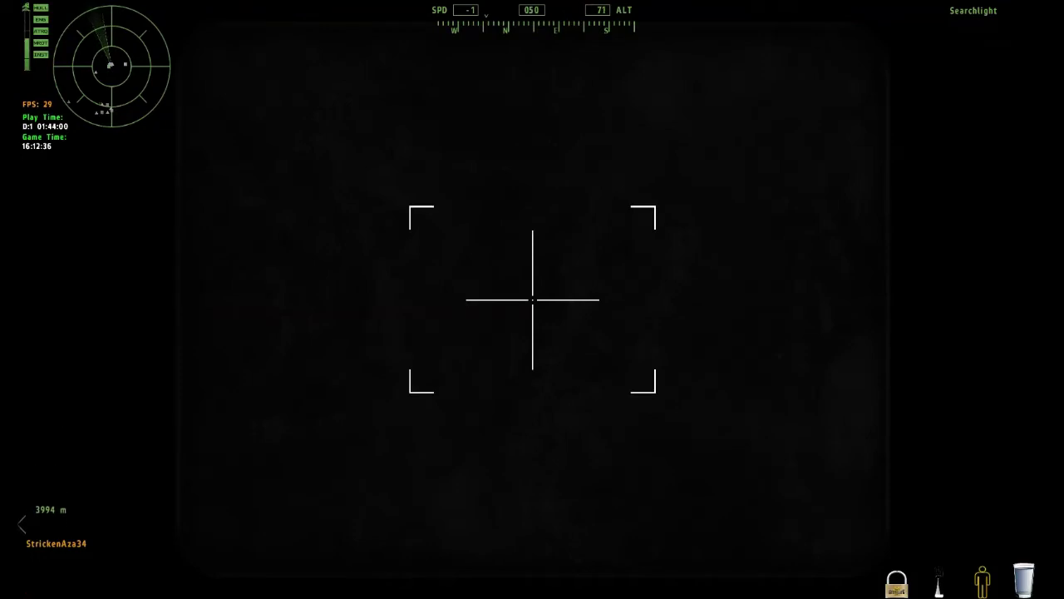
pyautogui.scroll(-1, 533, 299)
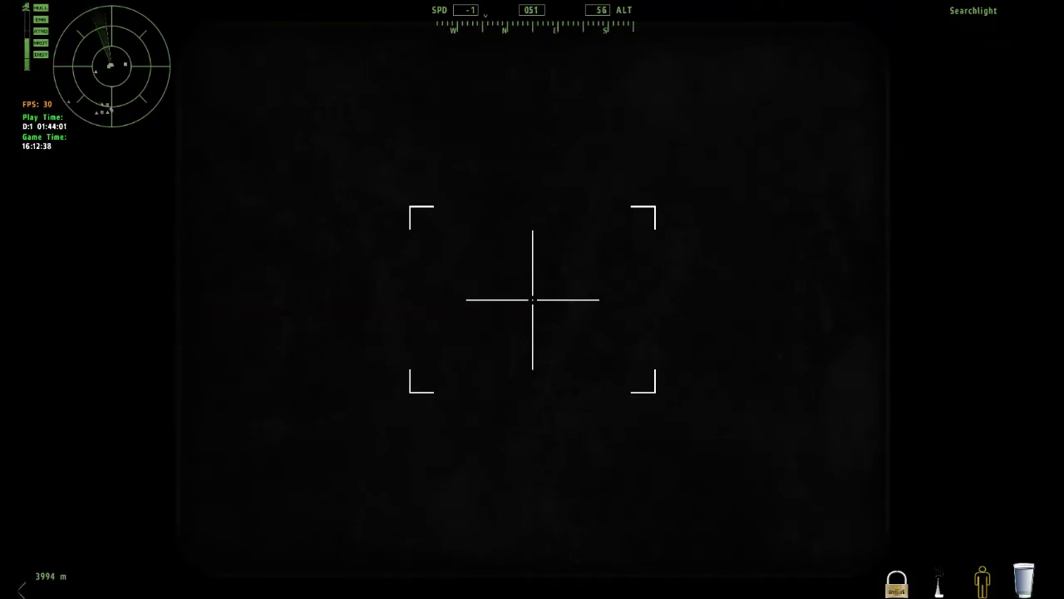
pyautogui.press('KP_Add')
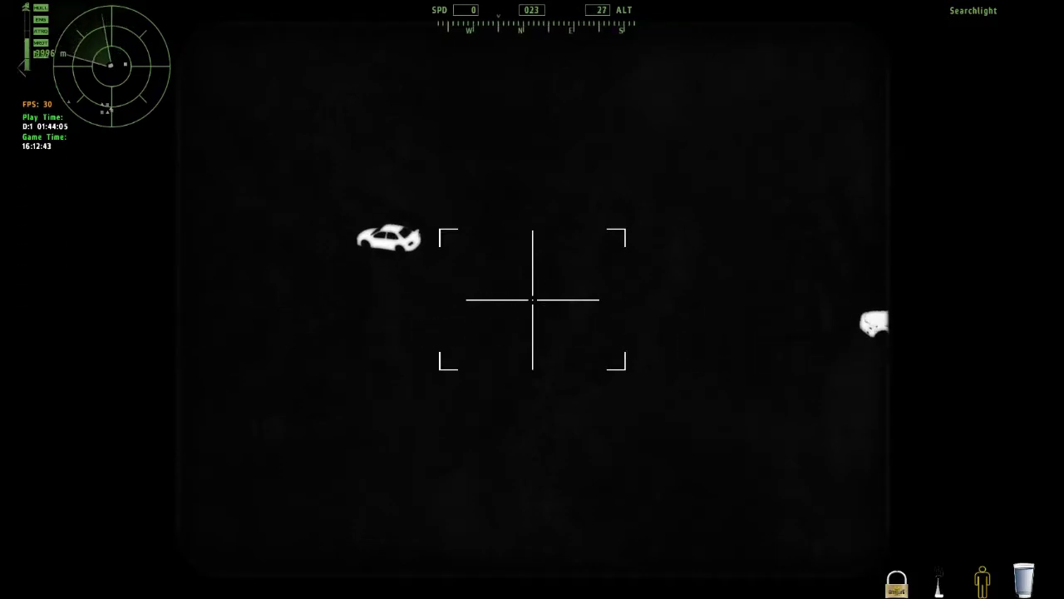
pyautogui.scroll(-1, 532, 300)
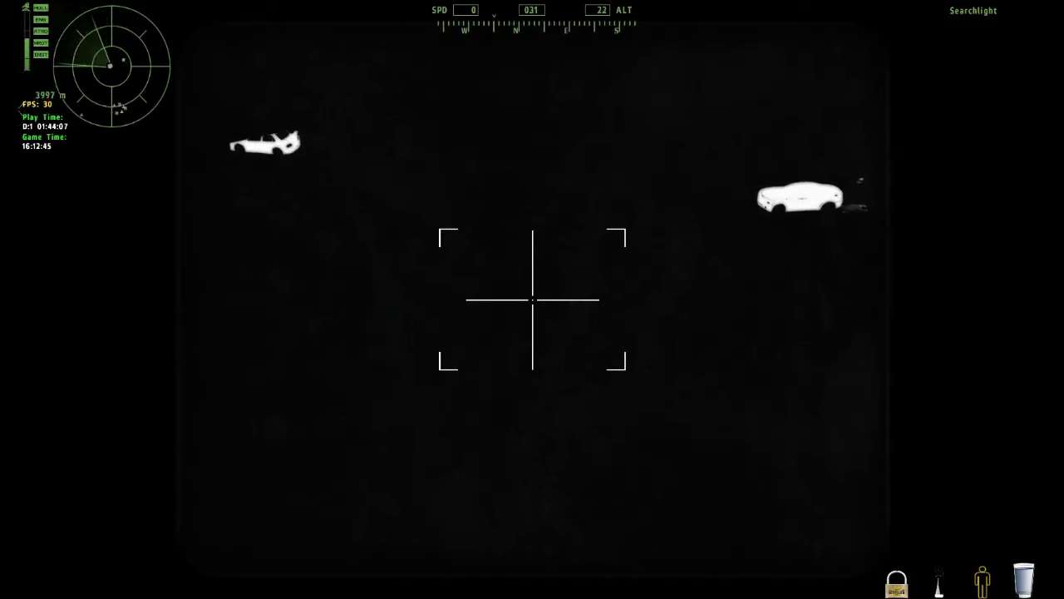
pyautogui.press('KP_0')
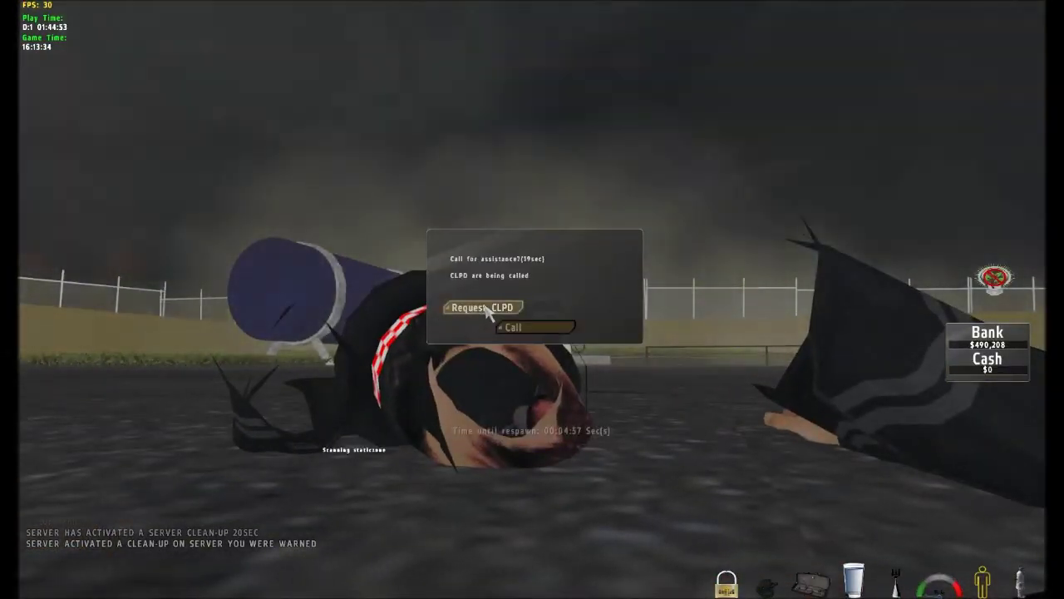
pyautogui.click(482, 307)
pyautogui.click(532, 330)
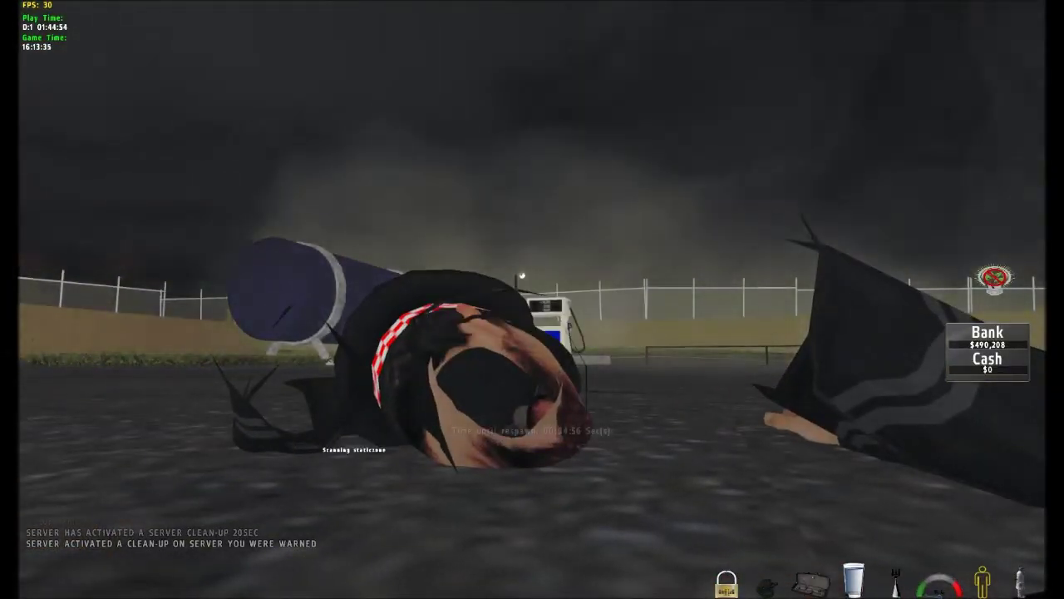